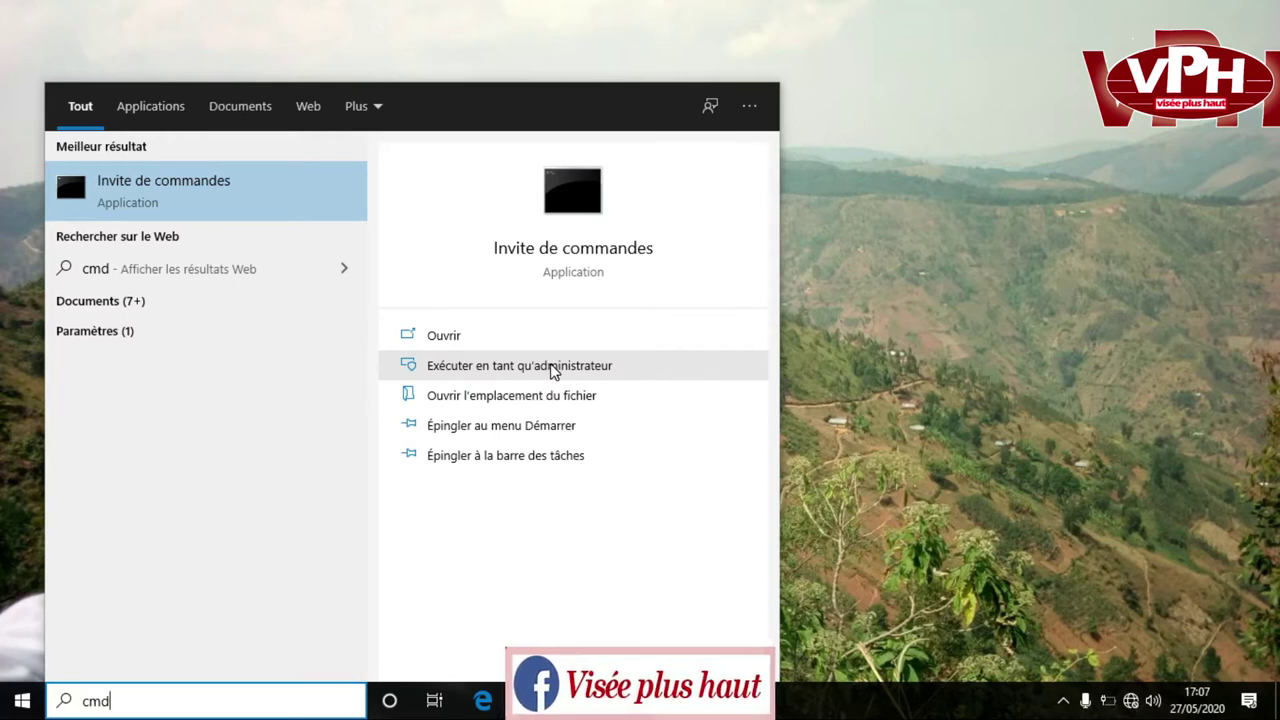
Run a recursive directory listing with dir /s in Invite de commandes as administrator, and exit the console.
right_click(212, 177)
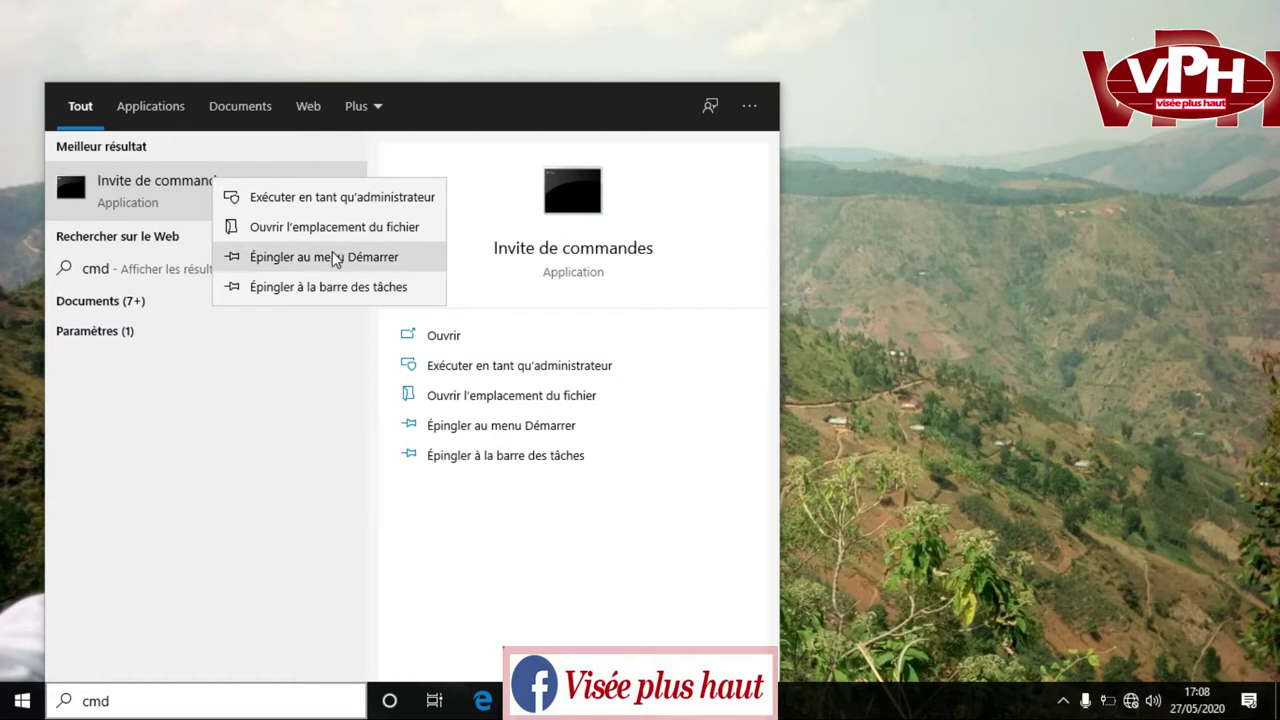
click(333, 199)
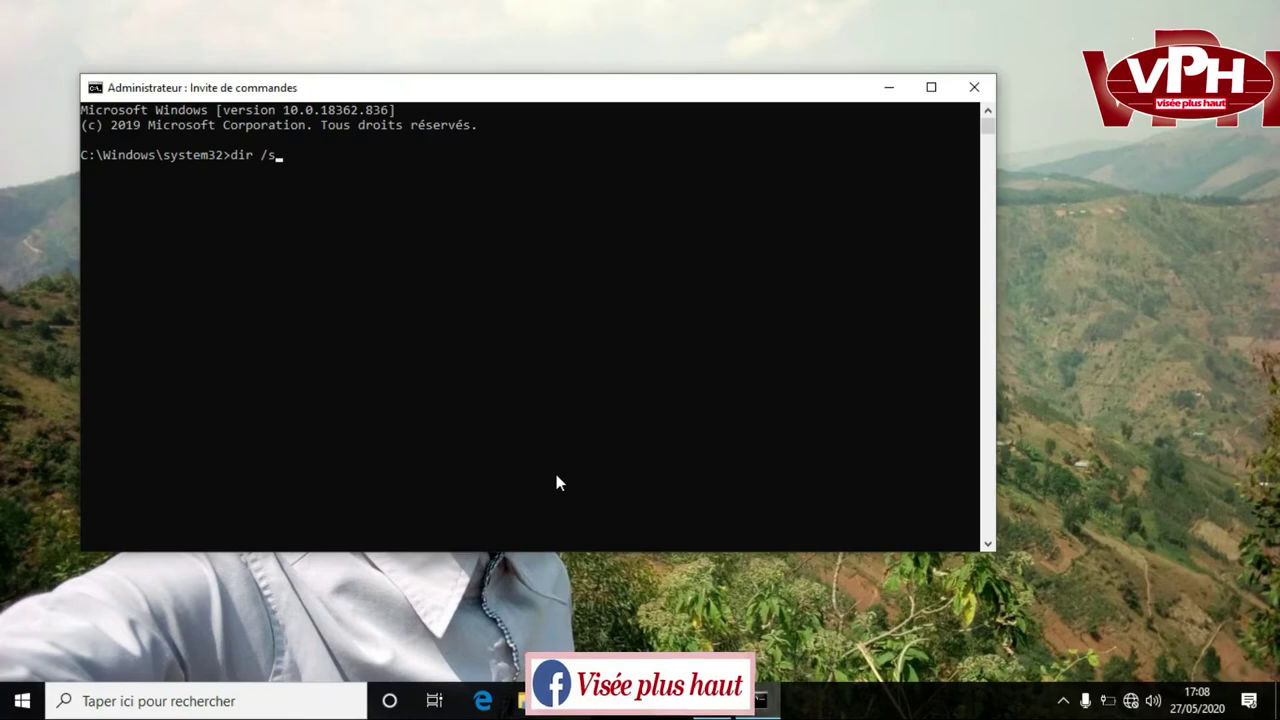
key(Return)
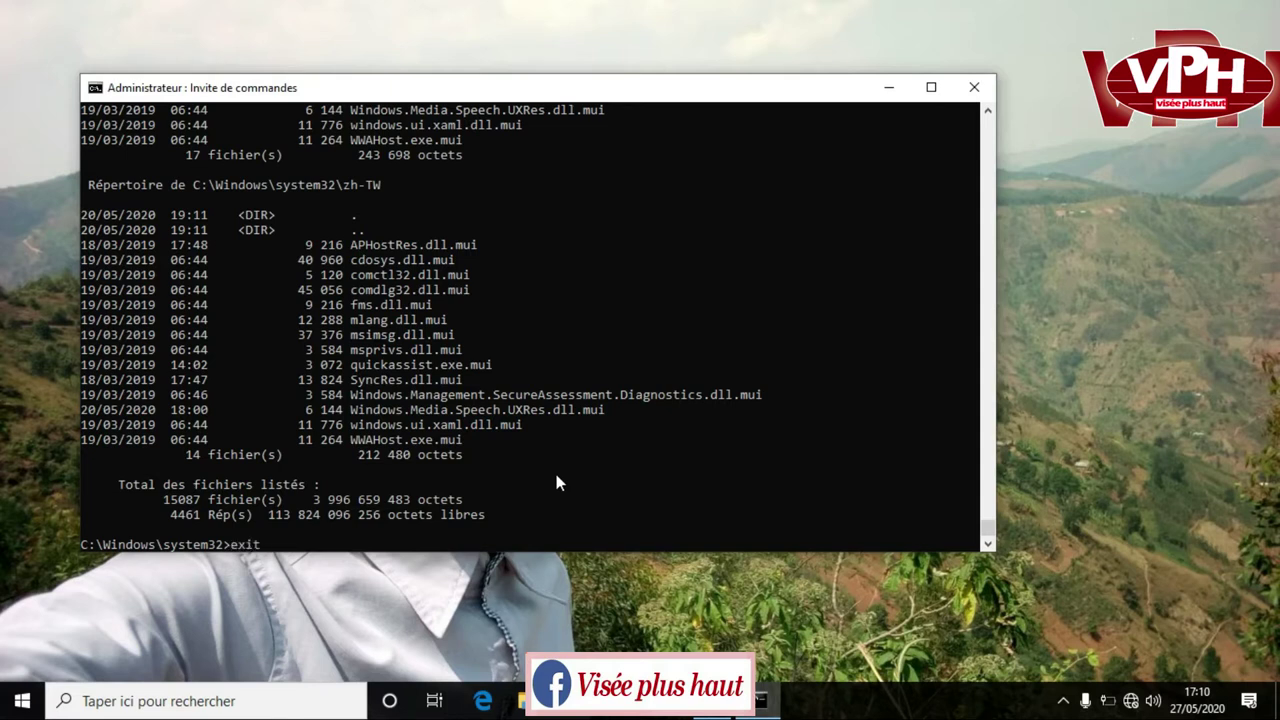
key(Return)
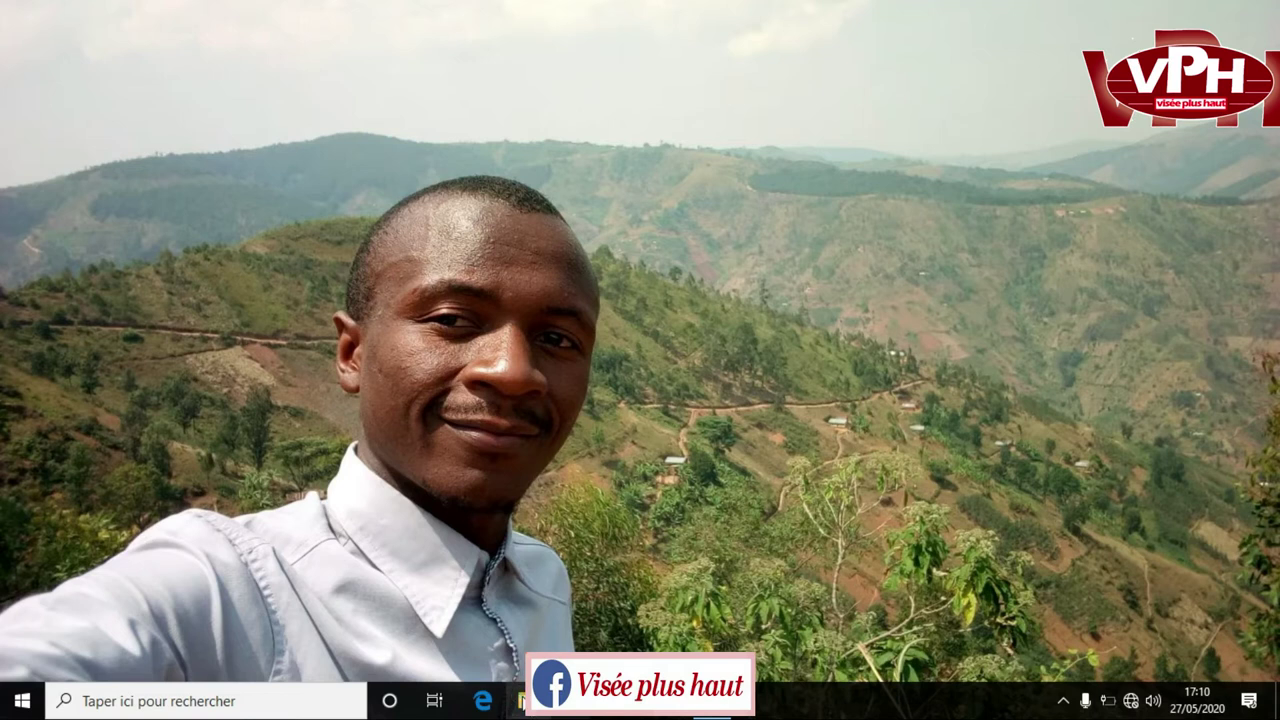
Open a File Explorer window.
click(518, 701)
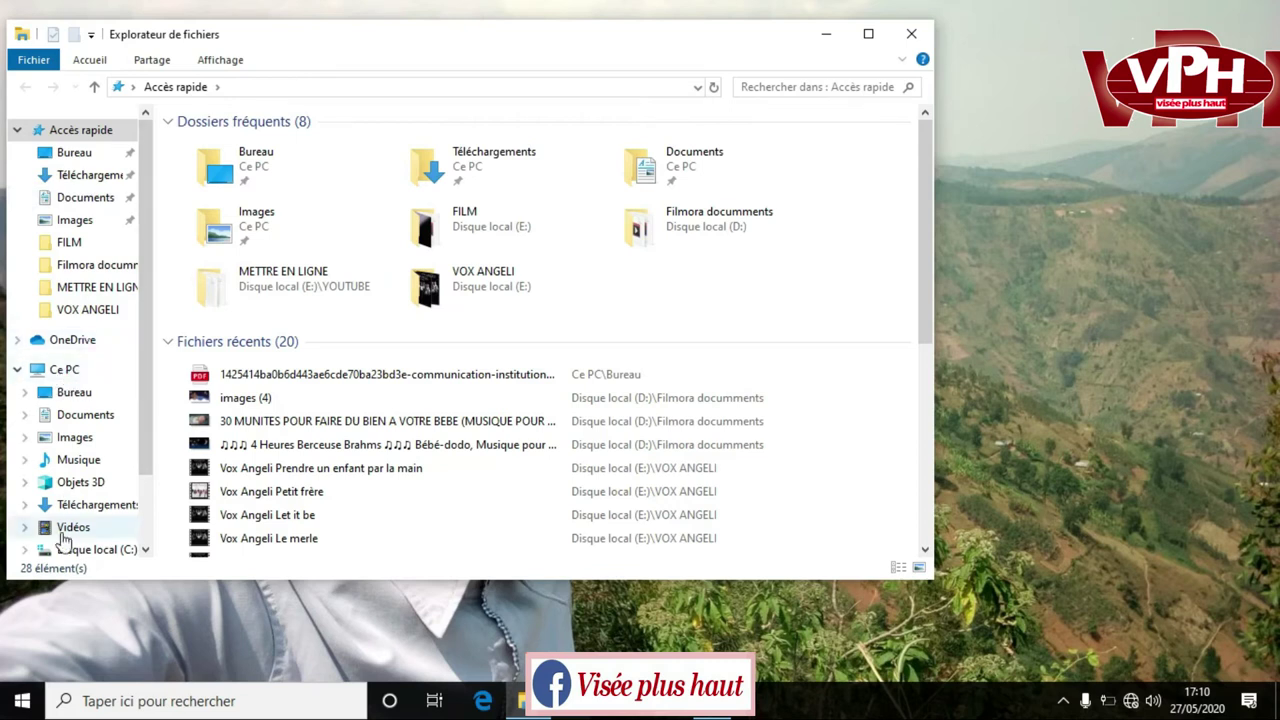
click(102, 705)
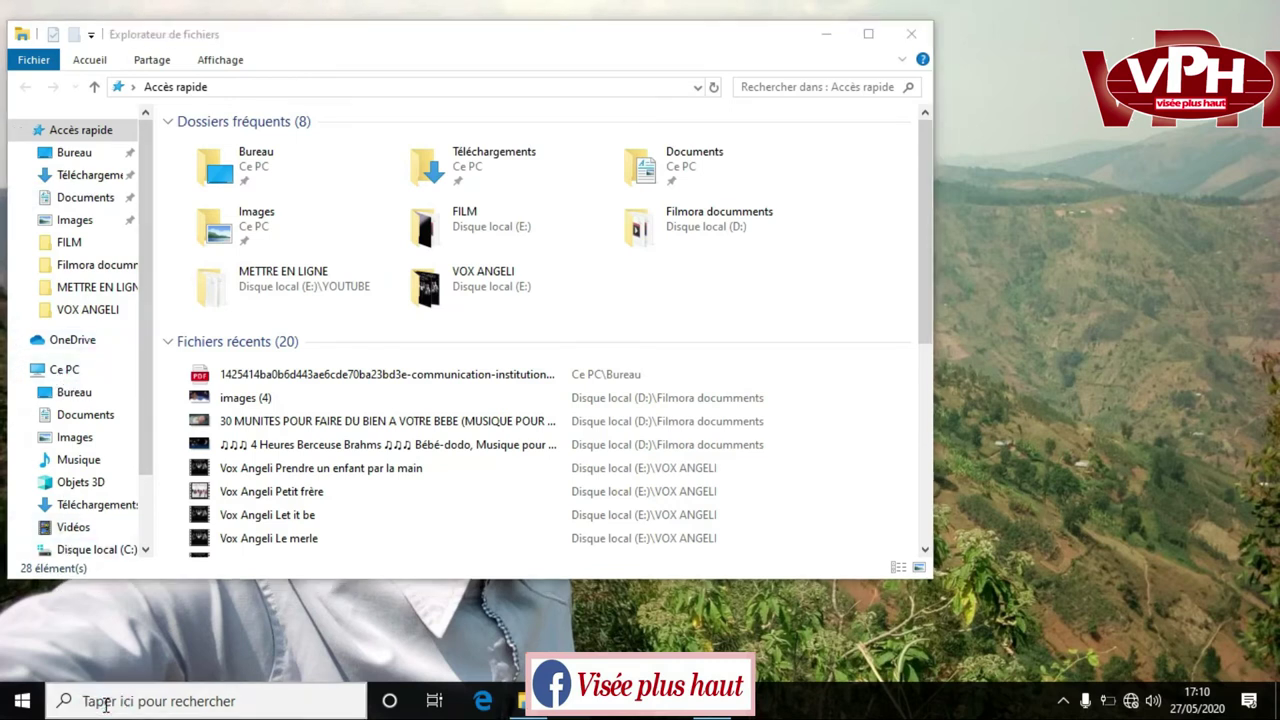
text(c)
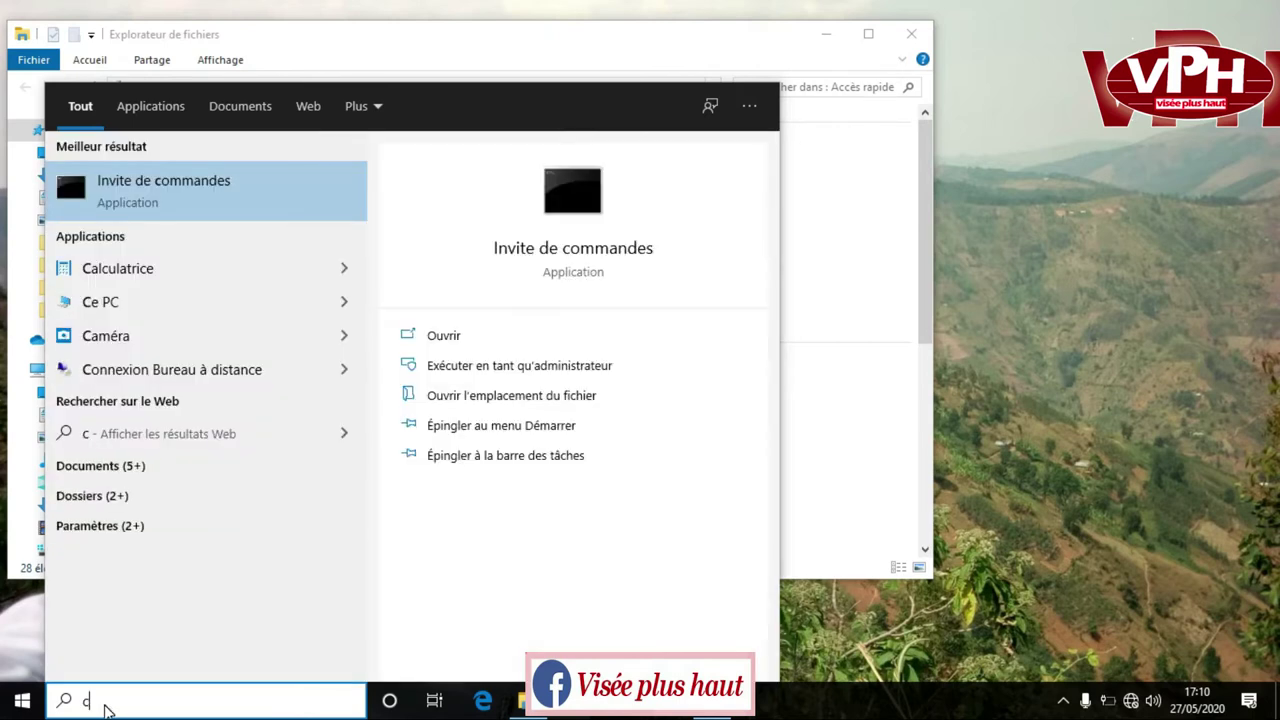
text(e)
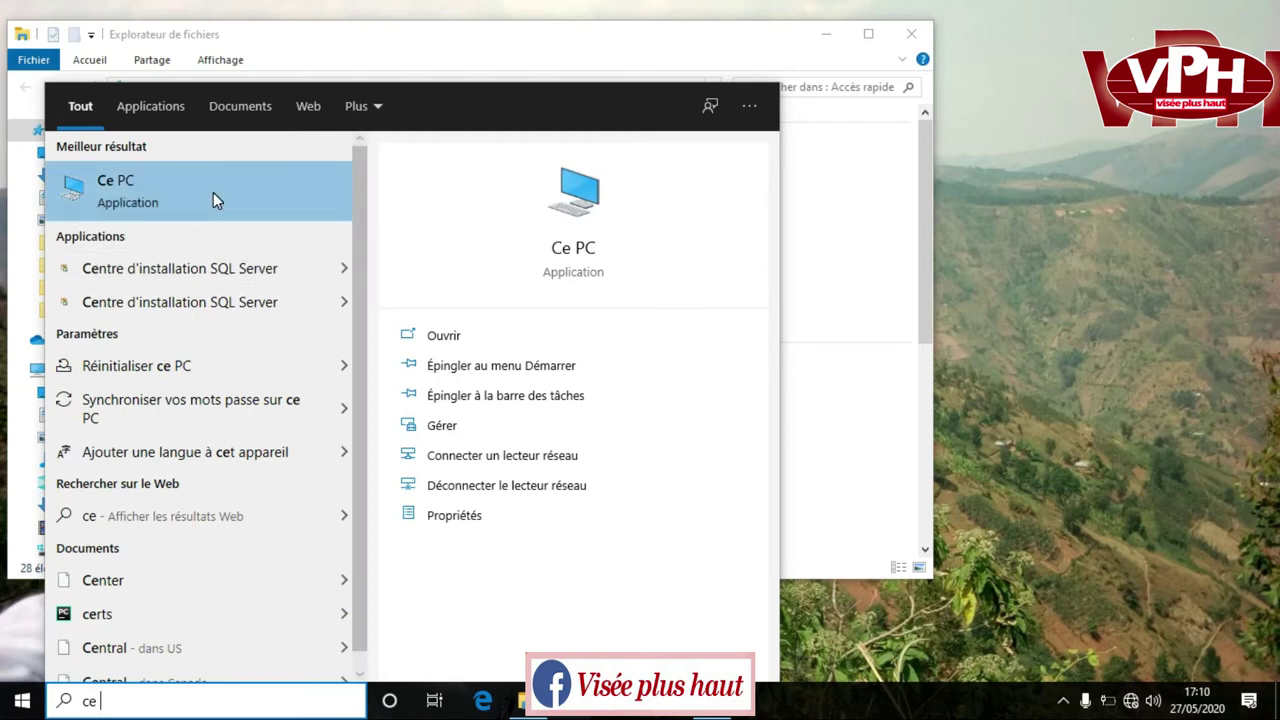
click(863, 351)
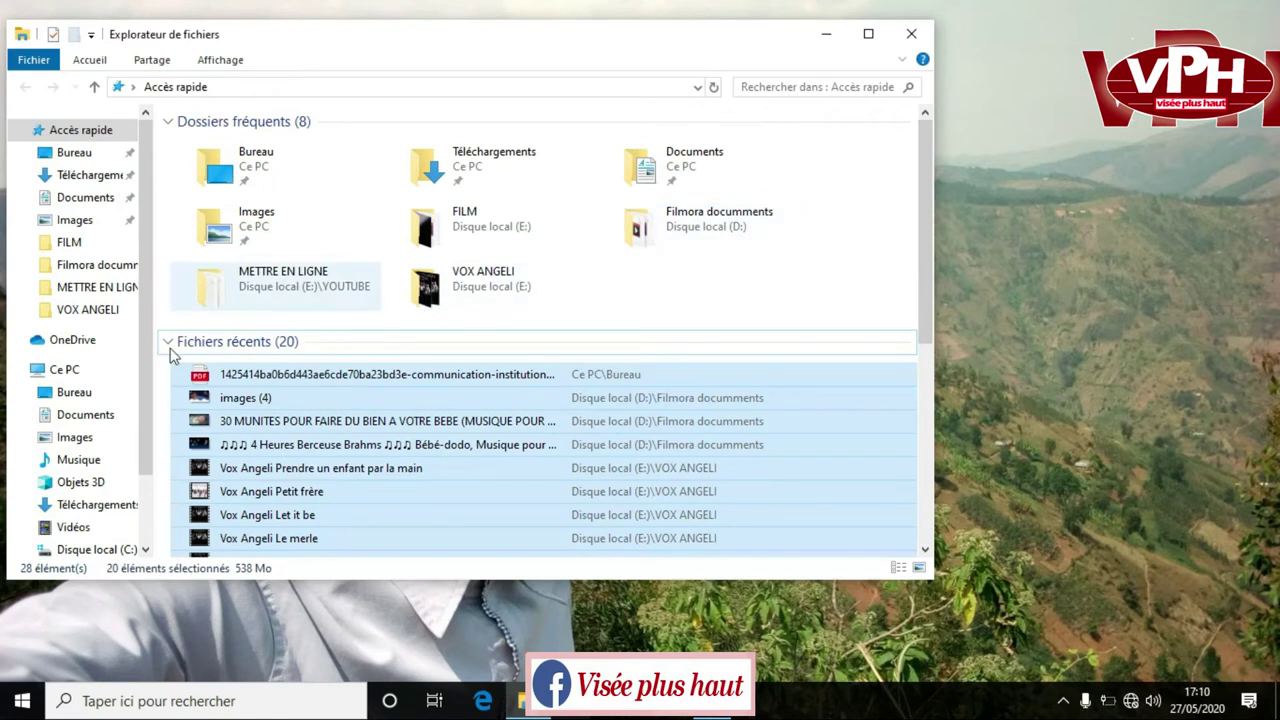
Open the performance options from the advanced system settings in the properties of Ce PC.
click(58, 372)
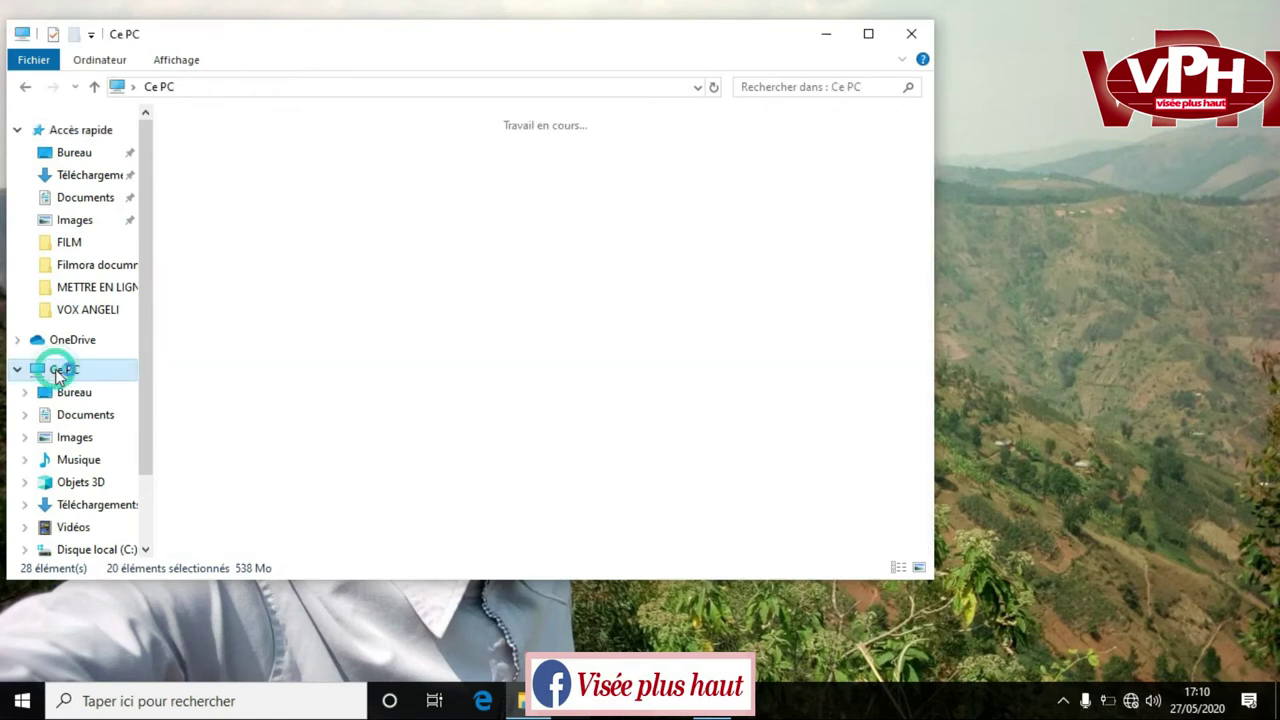
right_click(58, 370)
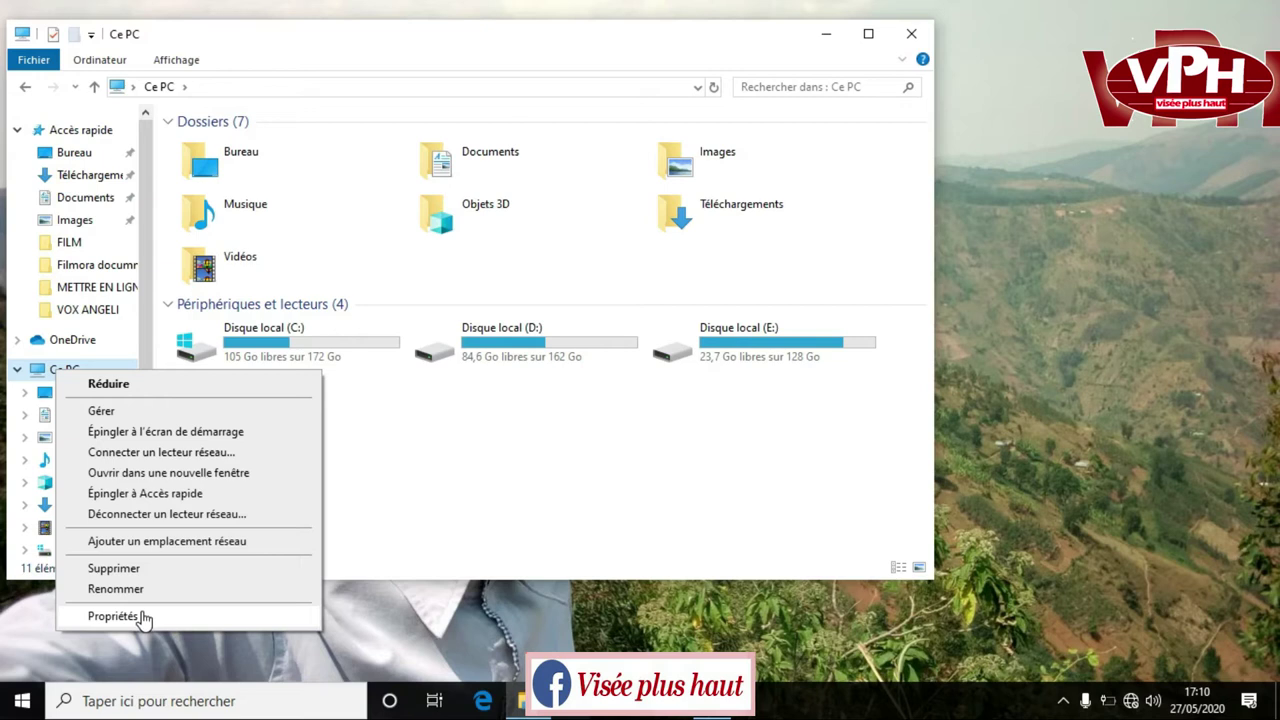
click(142, 614)
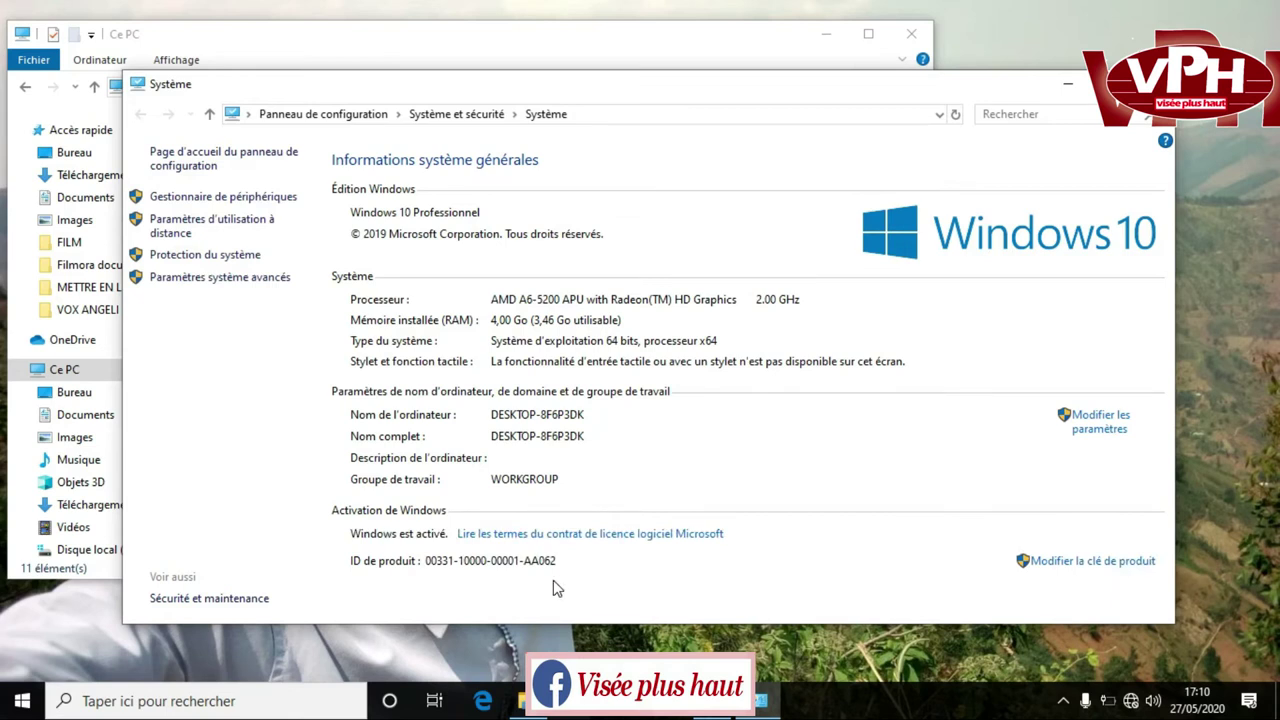
click(228, 280)
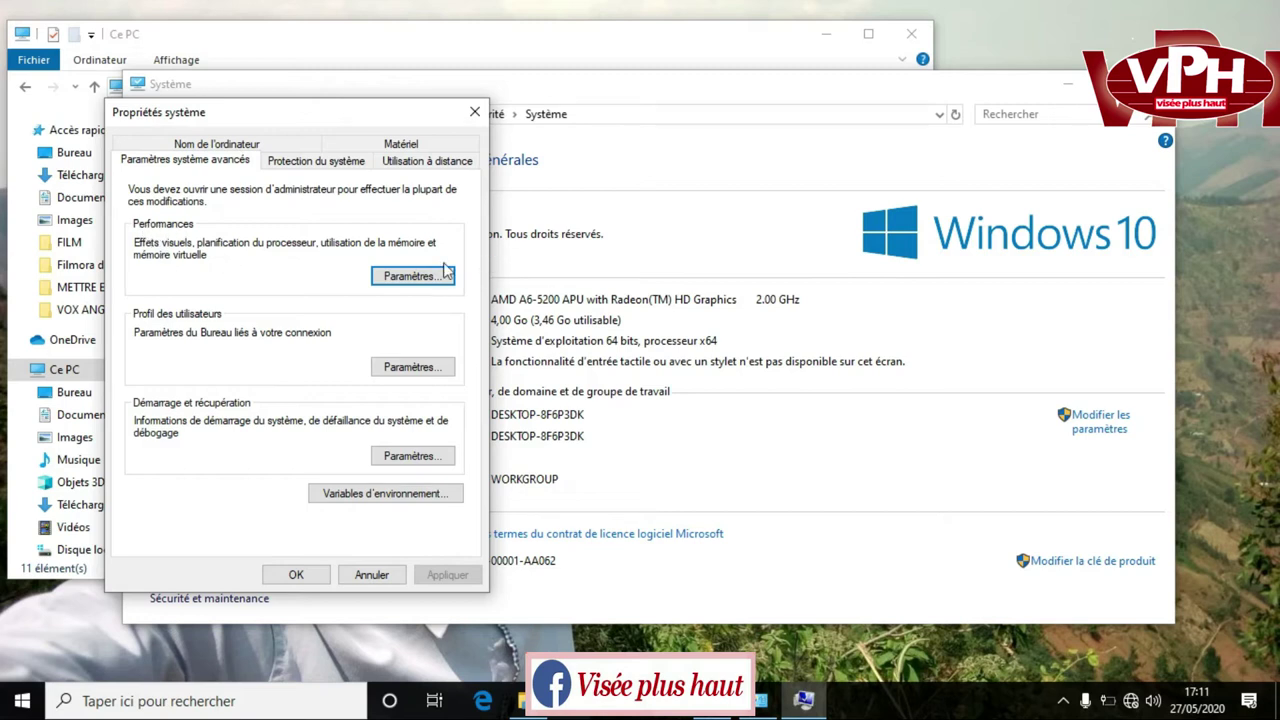
click(404, 285)
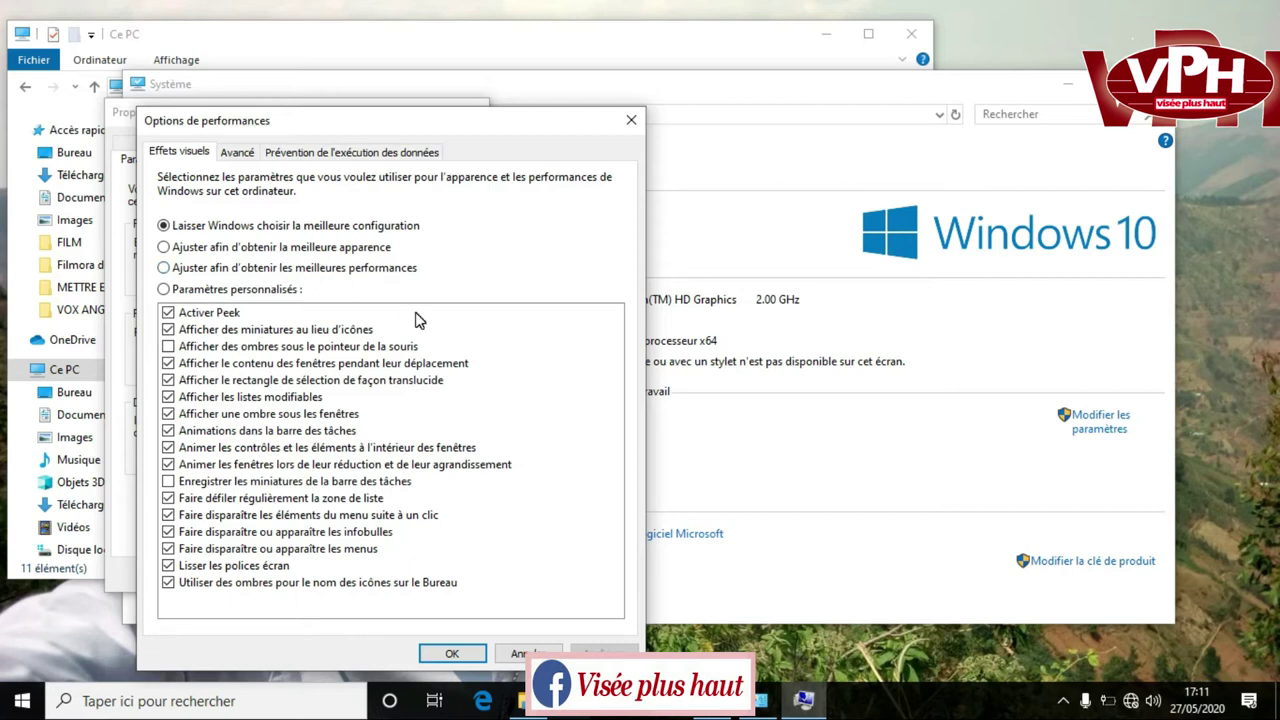
Try the visual effects preset for best performance, and switch back to Laisser Windows choisir la meilleure configuration.
click(165, 268)
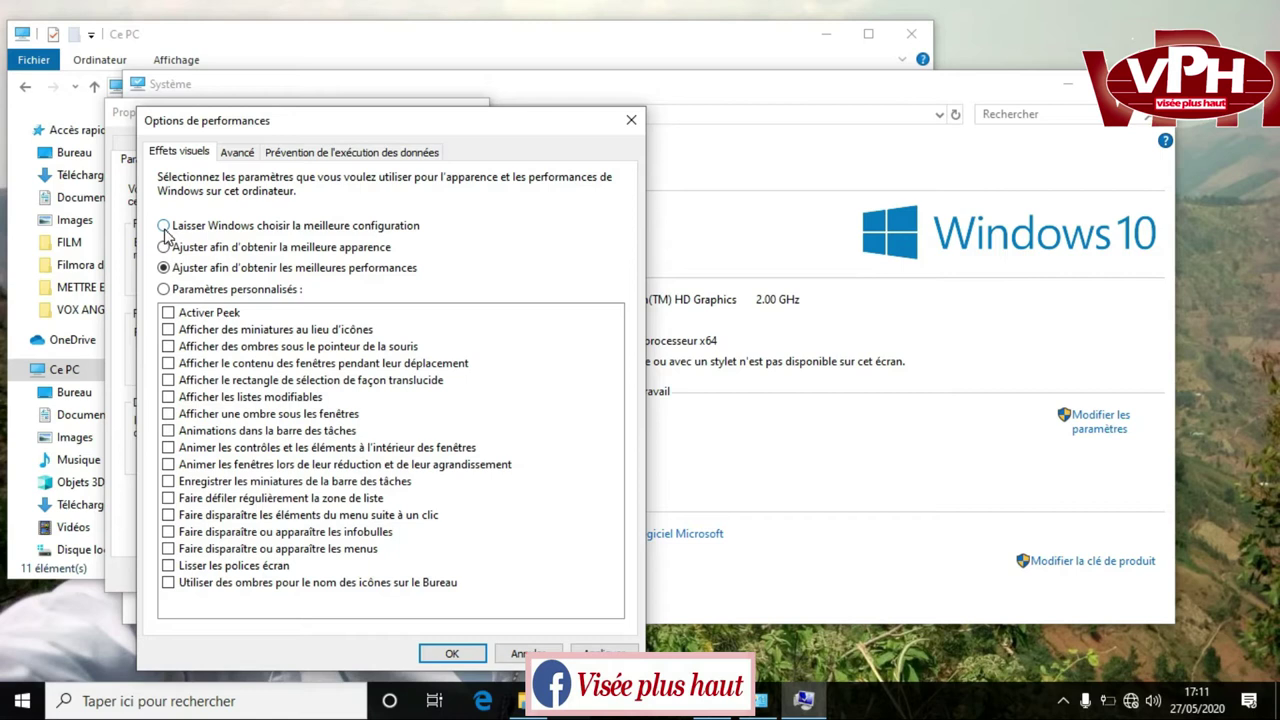
click(164, 226)
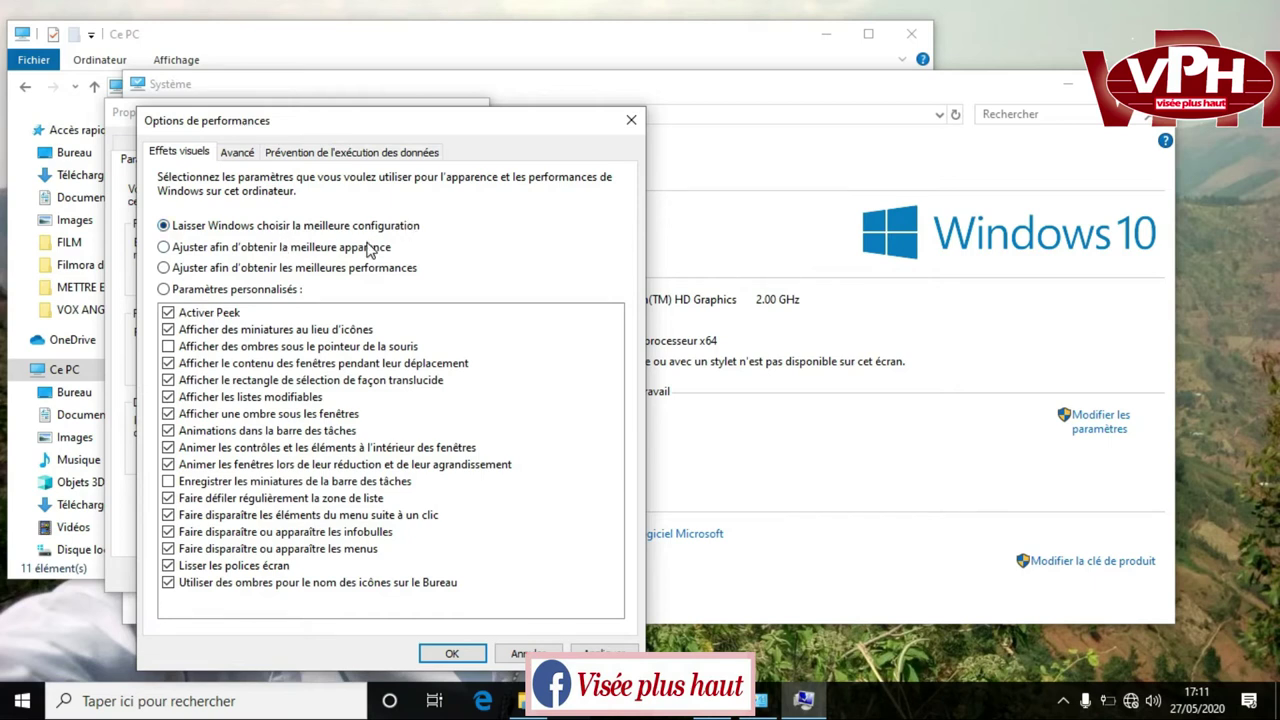
Open the virtual memory settings, and switch automatic paging file management on and off again.
click(240, 156)
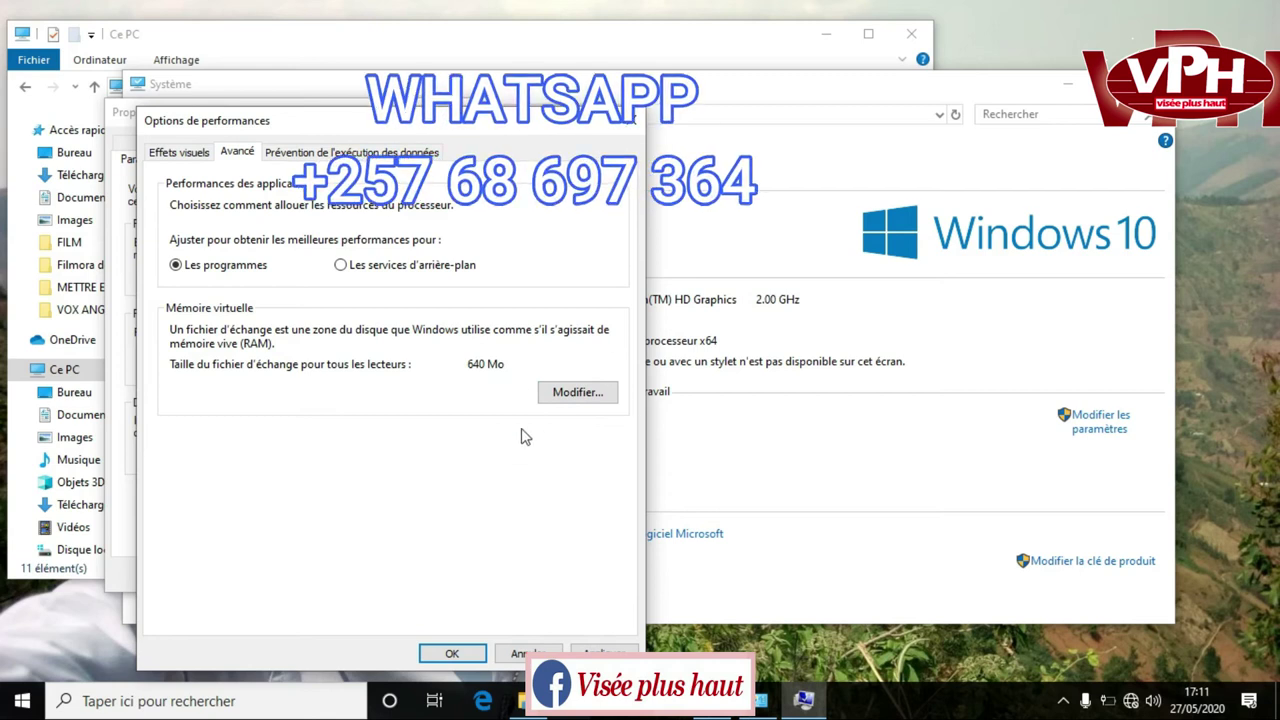
click(580, 394)
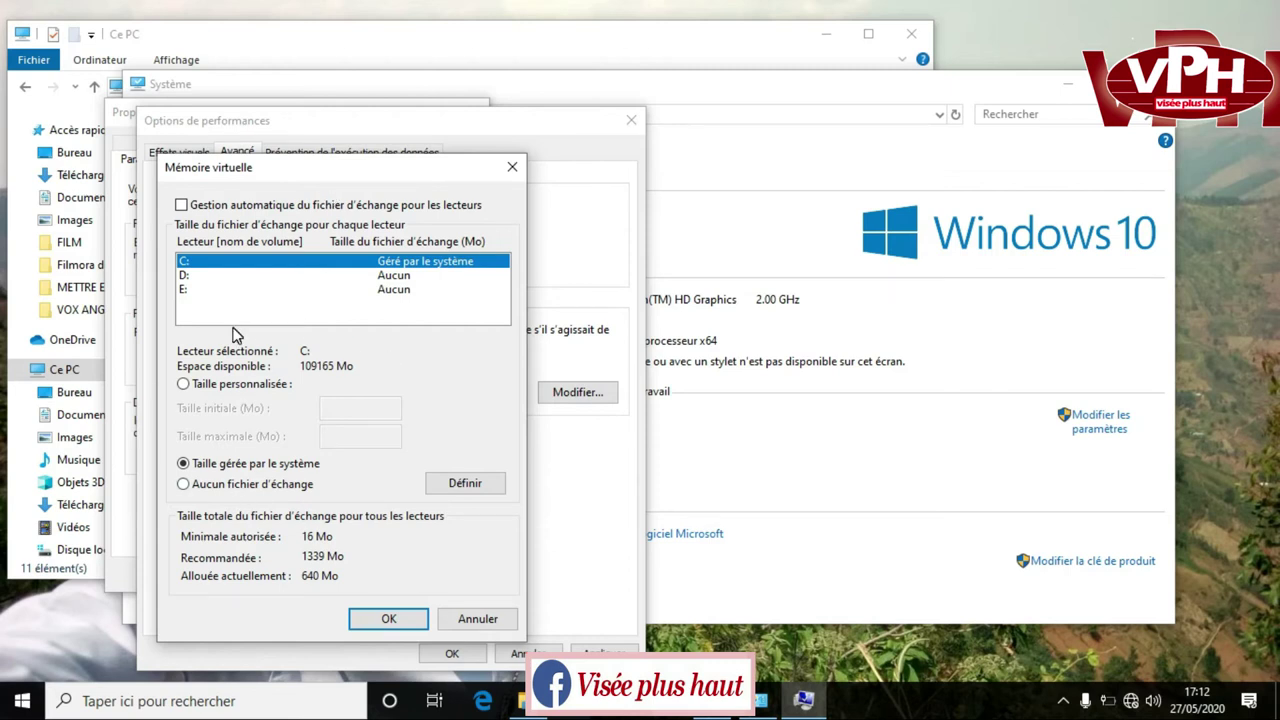
click(181, 205)
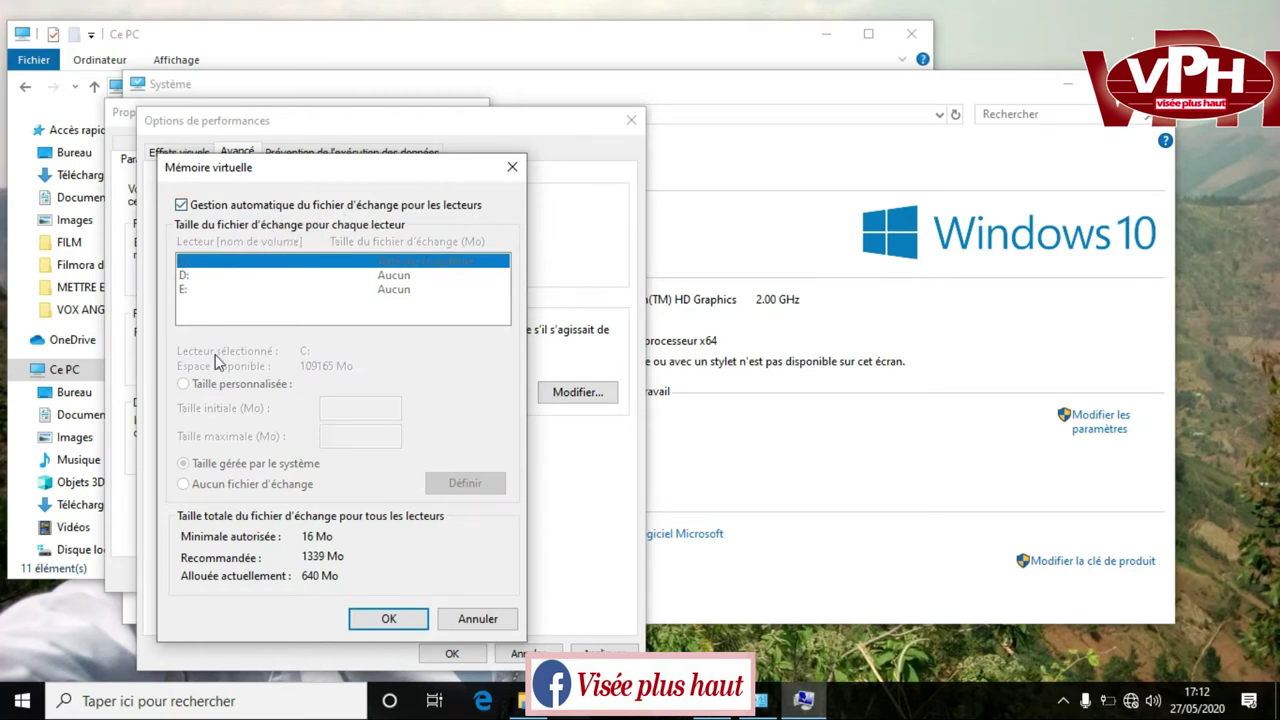
click(181, 205)
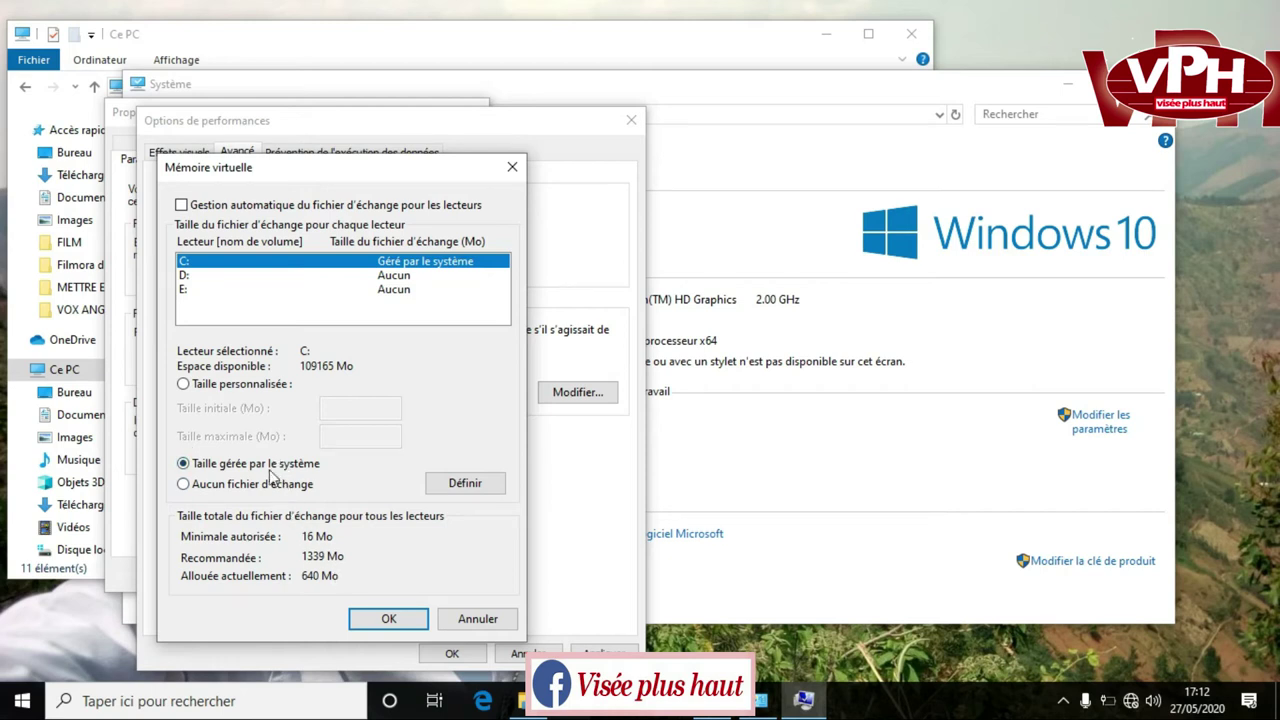
Try a custom paging file size for drive C: with an initial size of 1339 Mo and a maximum size.
click(184, 386)
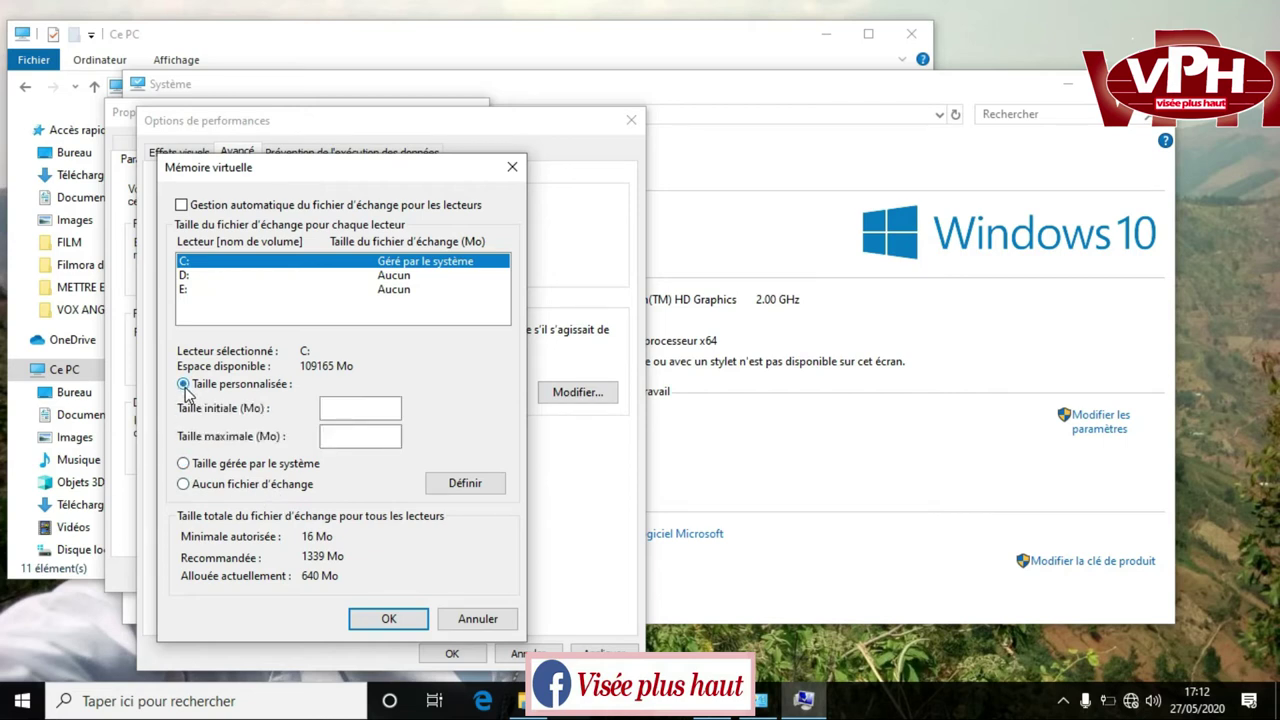
click(354, 409)
click(893, 292)
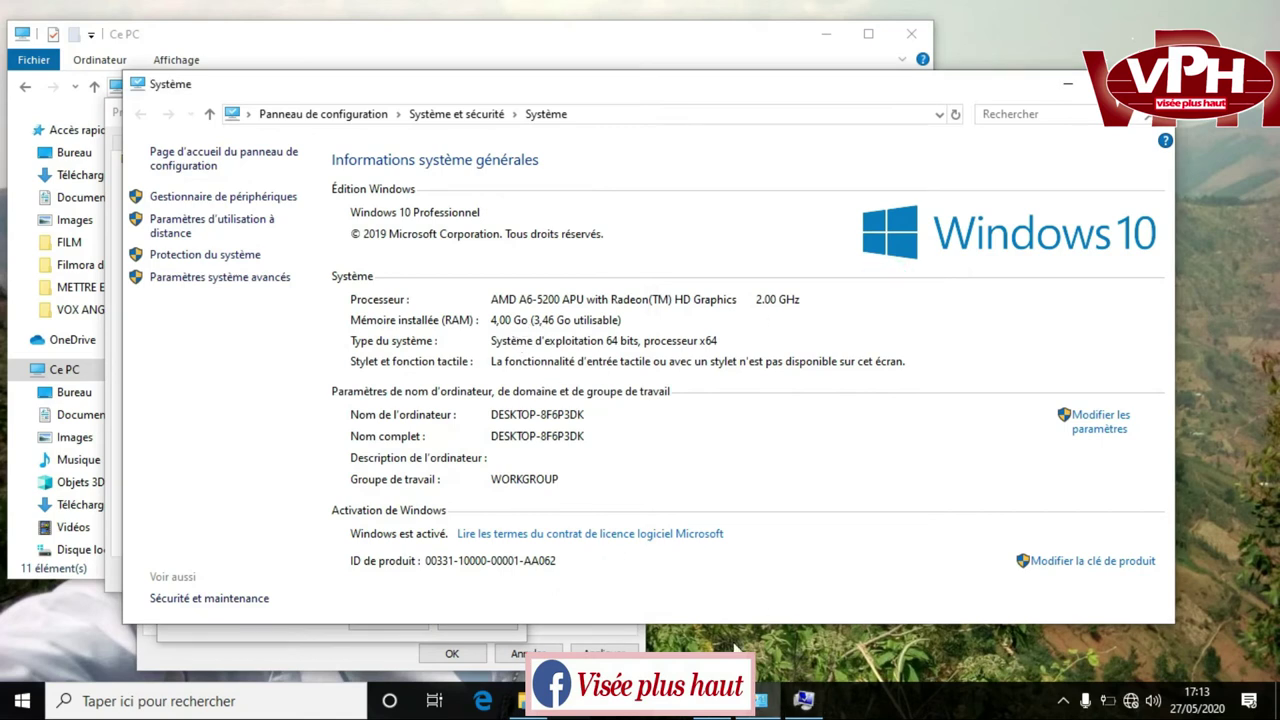
mouse_move(776, 703)
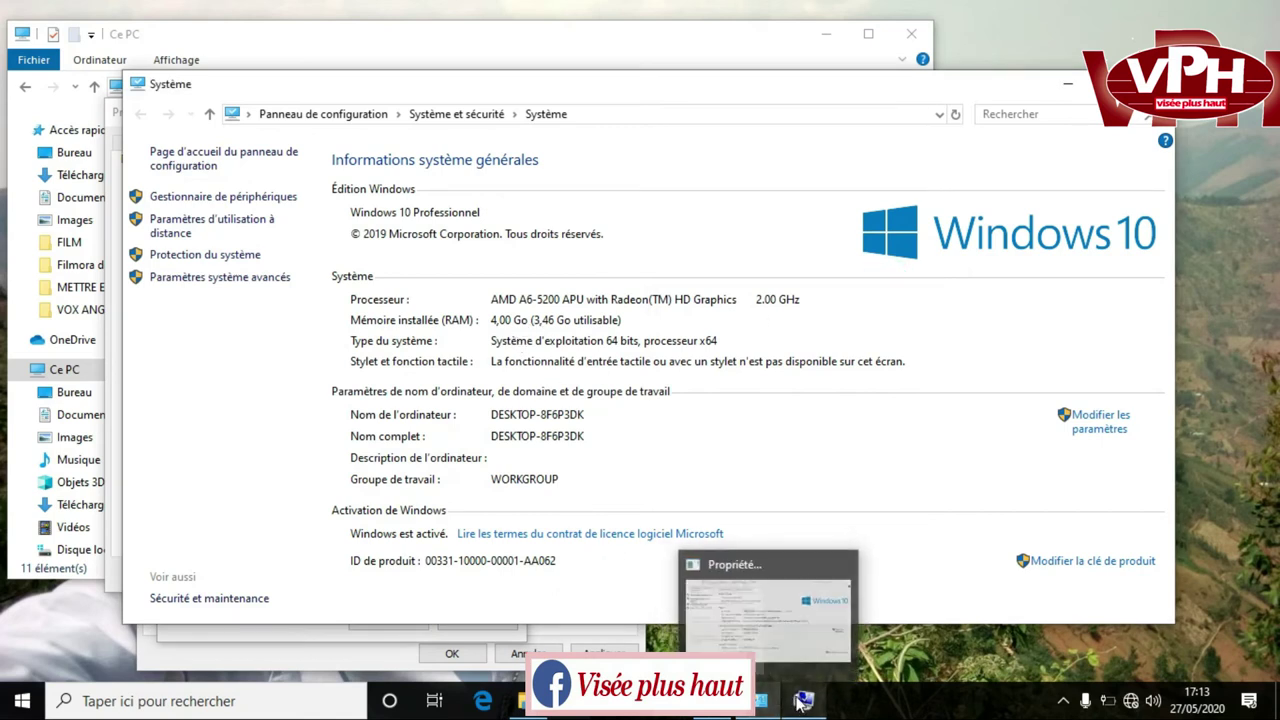
click(790, 650)
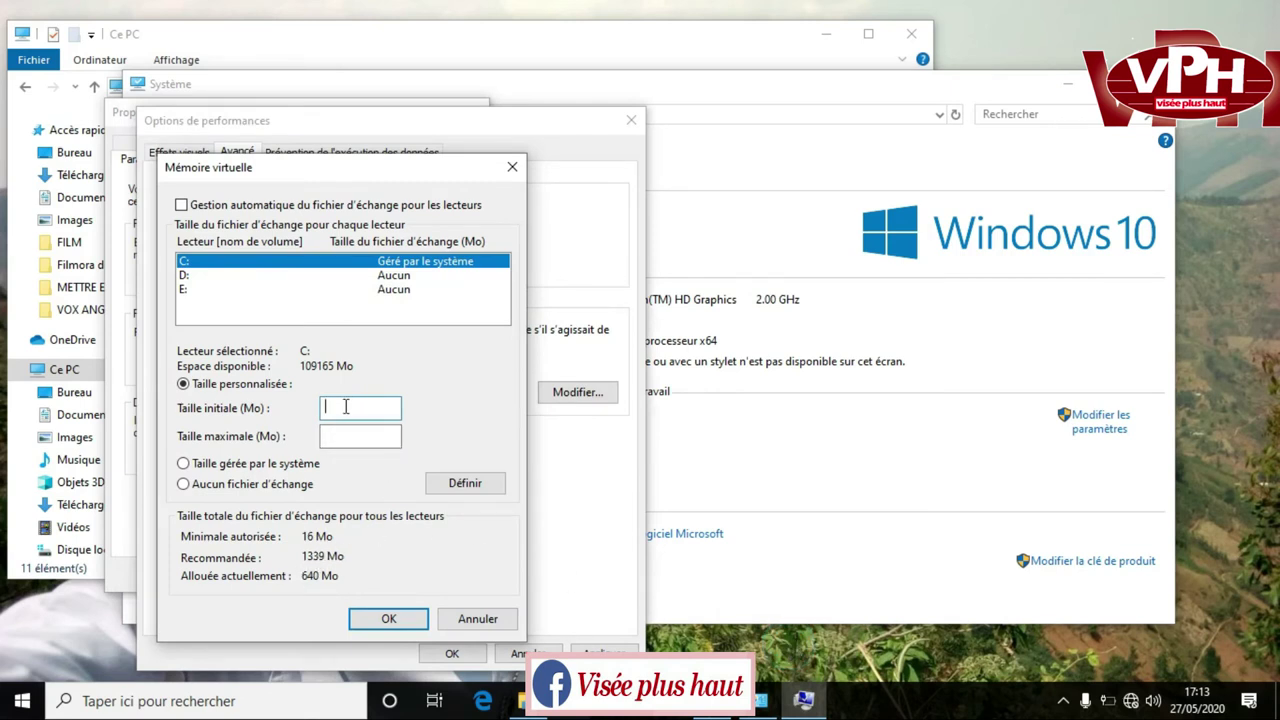
text(1339)
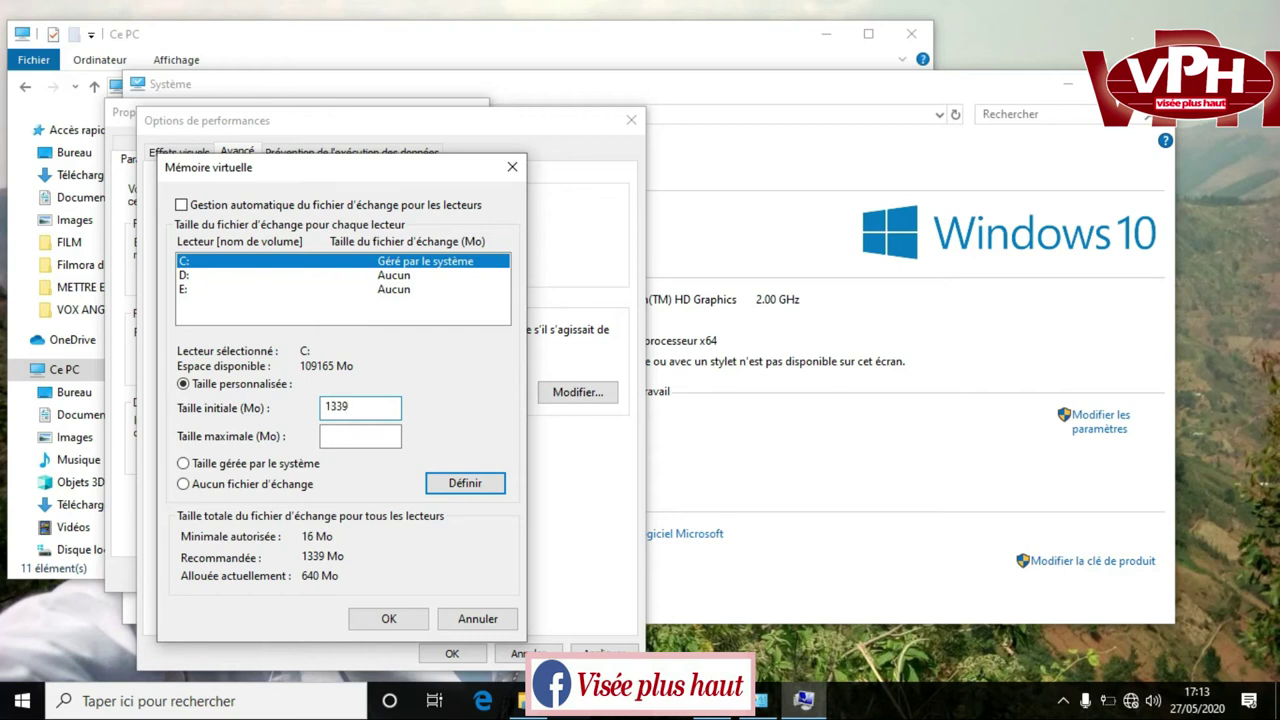
click(343, 437)
text(1)
Clear the custom paging file sizes for drive C: and set it back to Taille gérée par le système.
key(BackSpace)
key(BackSpace)
key(BackSpace)
key(BackSpace)
click(355, 406)
key(BackSpace)
key(BackSpace)
key(BackSpace)
key(BackSpace)
click(184, 465)
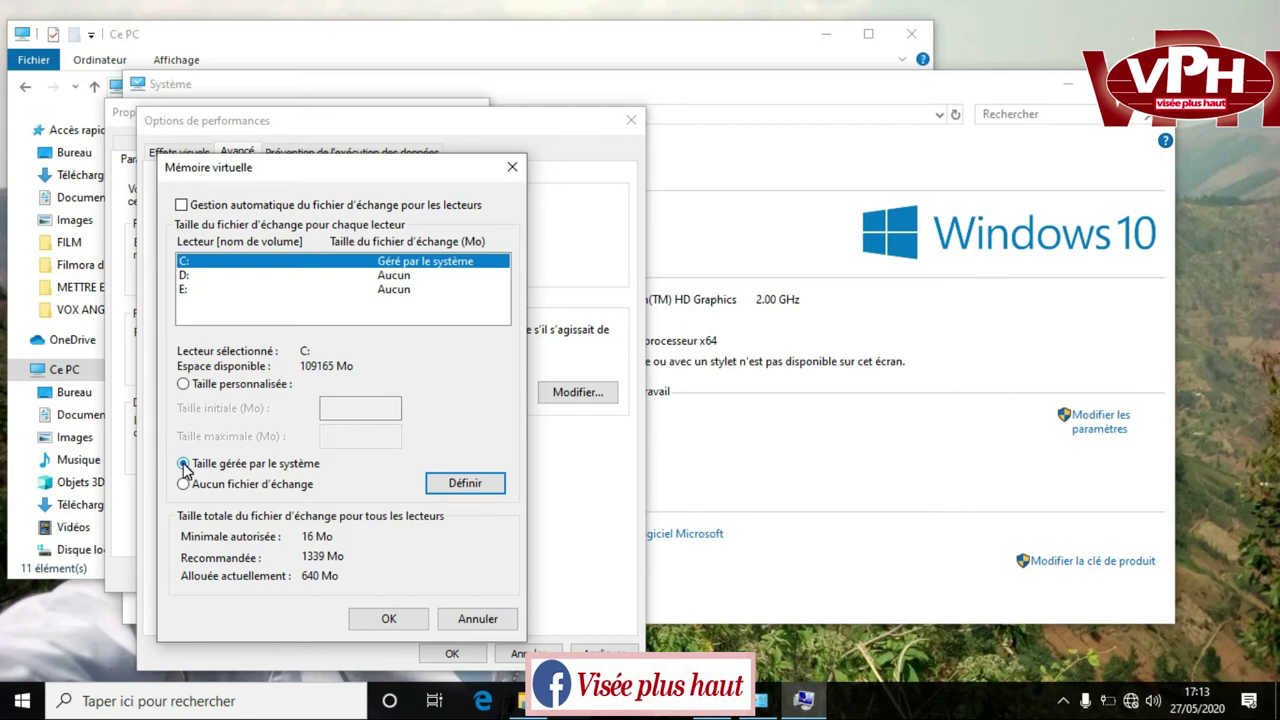
click(463, 484)
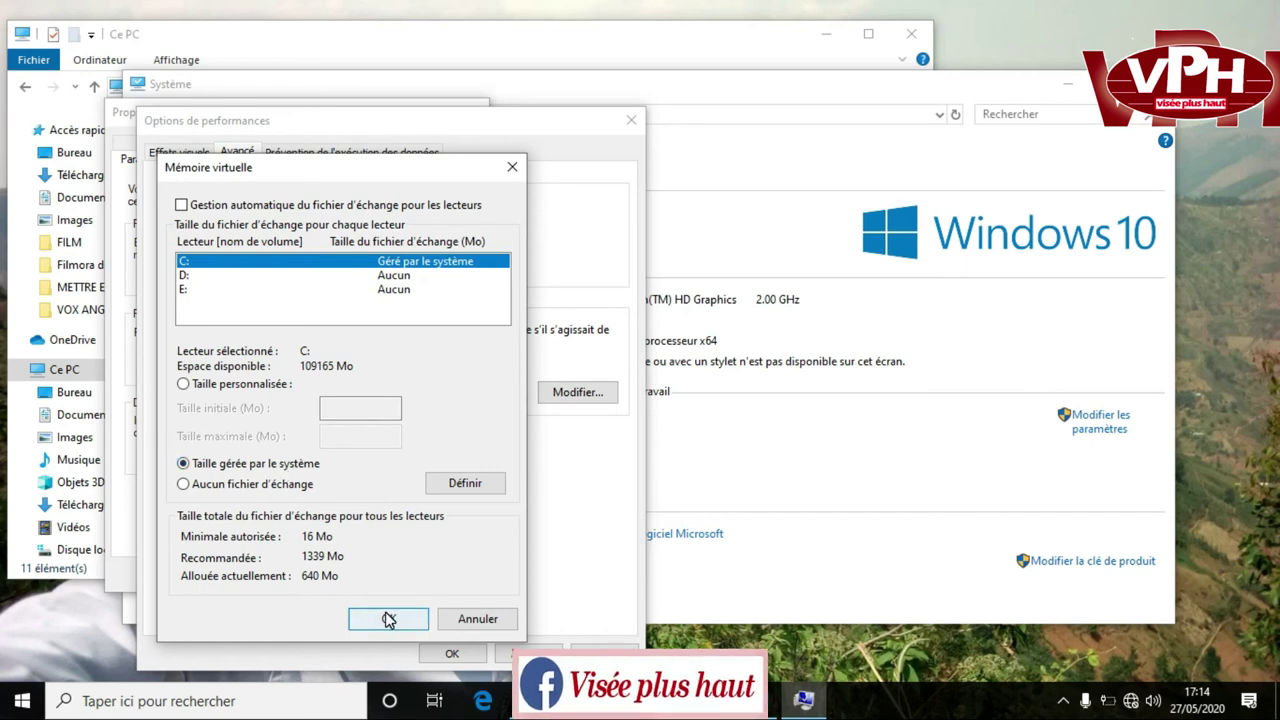
Cancel the virtual memory, performance options and system properties dialogs, and close the Système window.
click(474, 620)
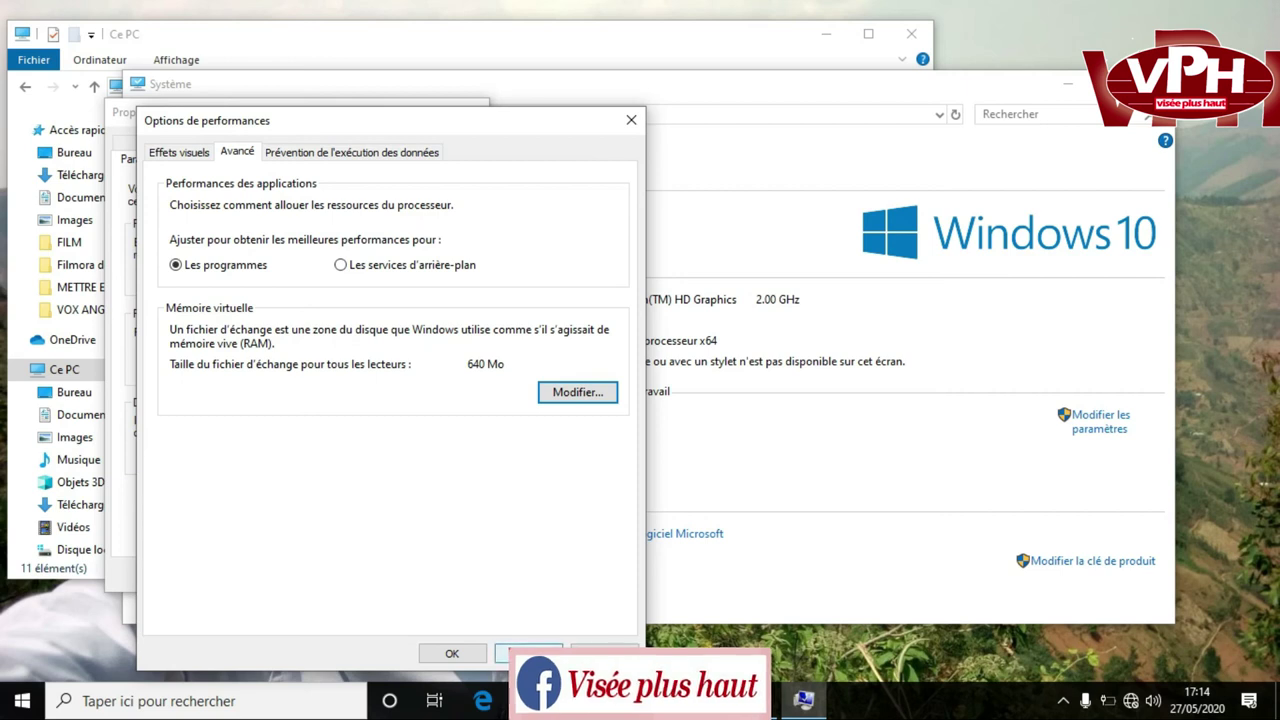
click(525, 653)
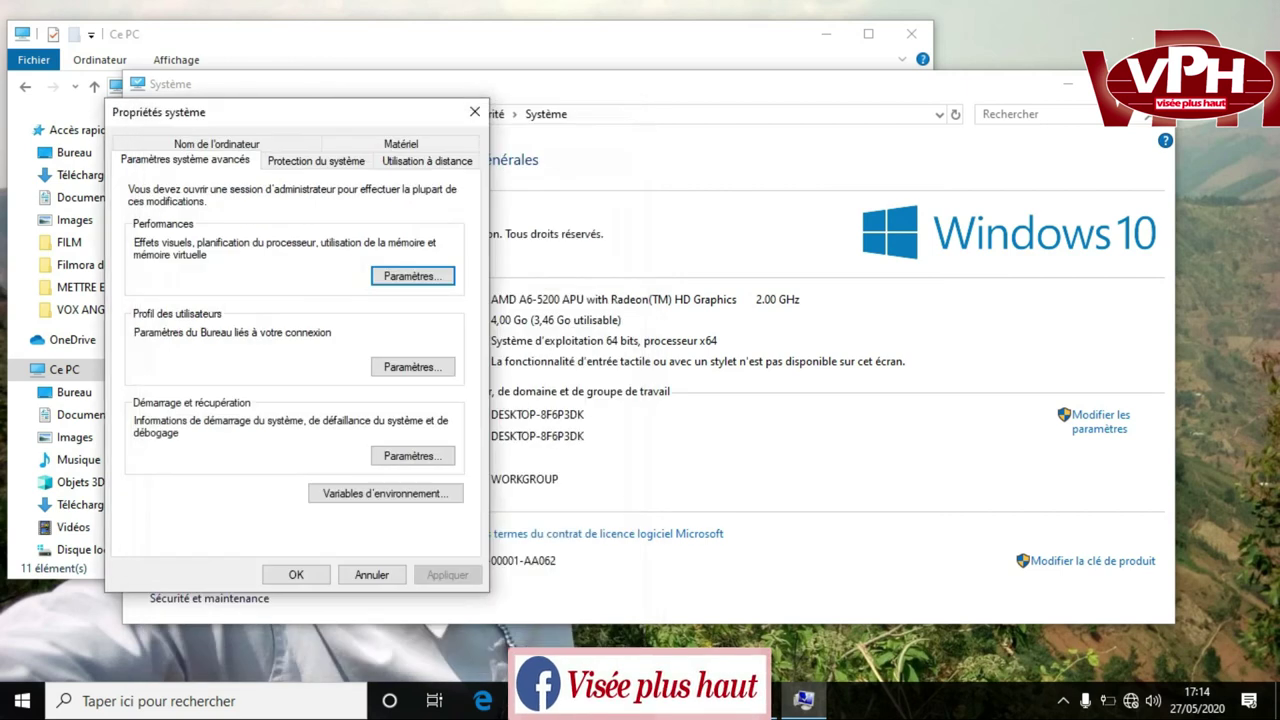
click(371, 576)
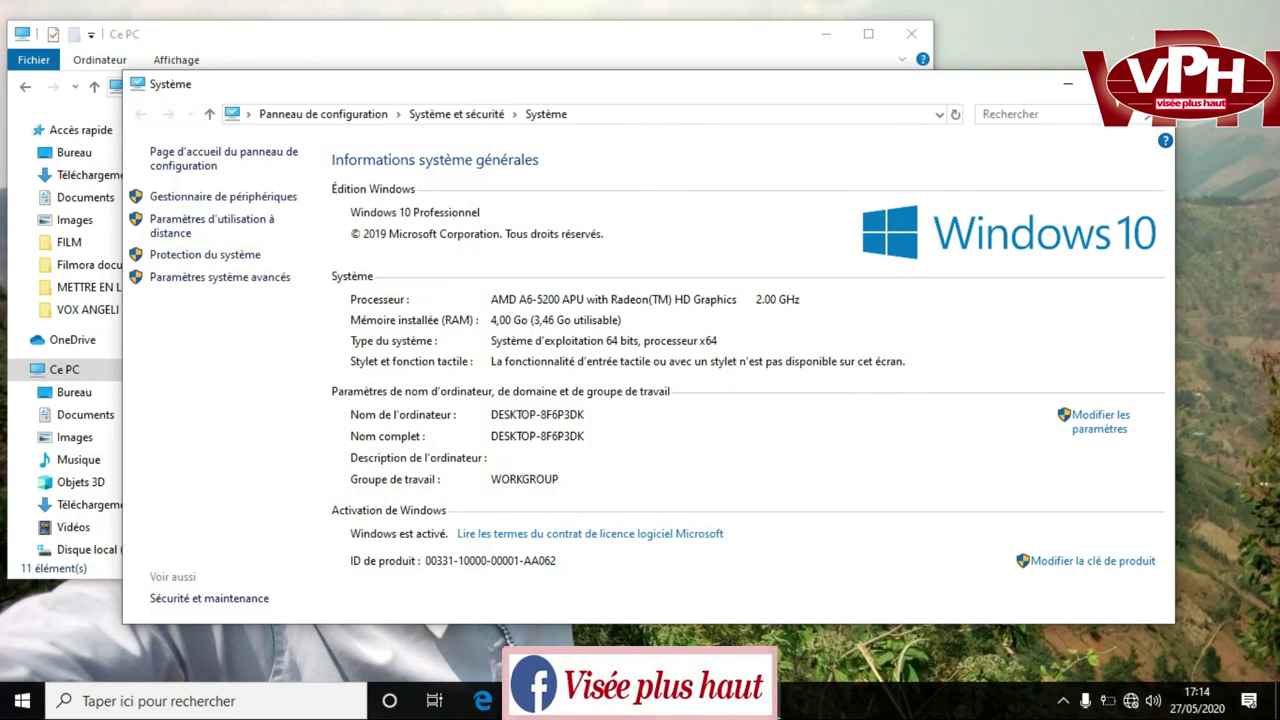
key(alt+F4)
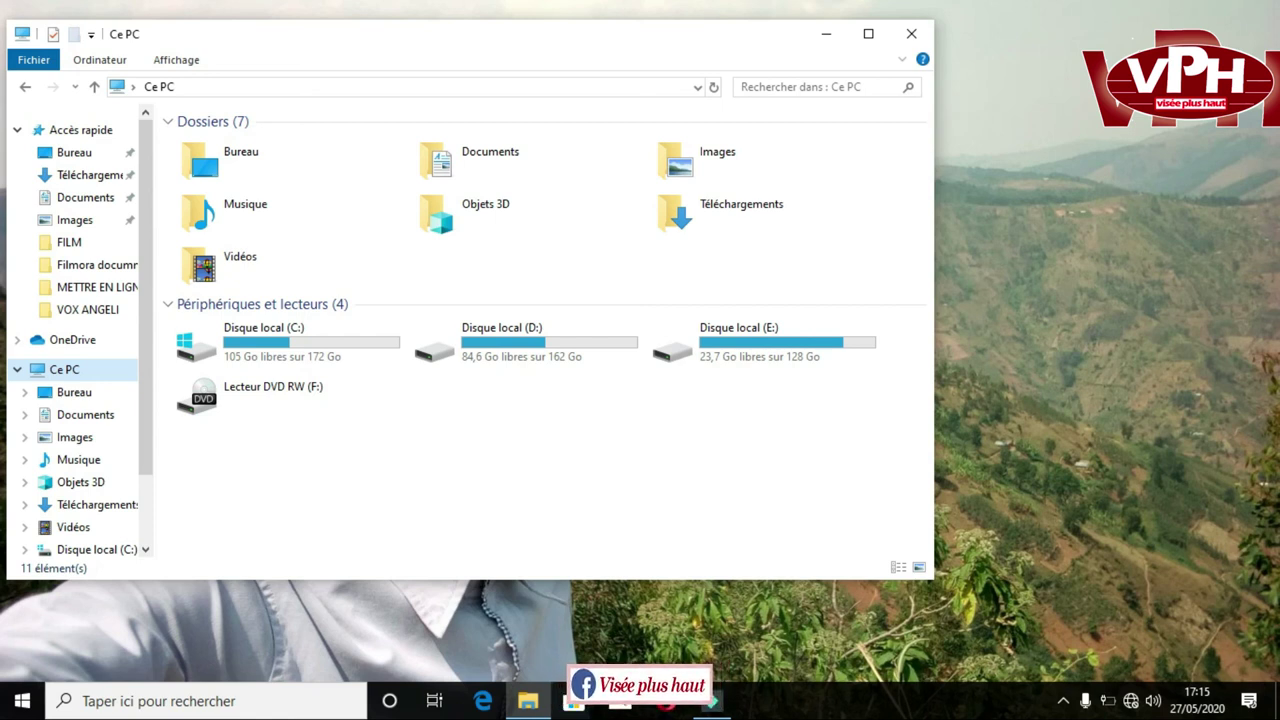
click(1063, 701)
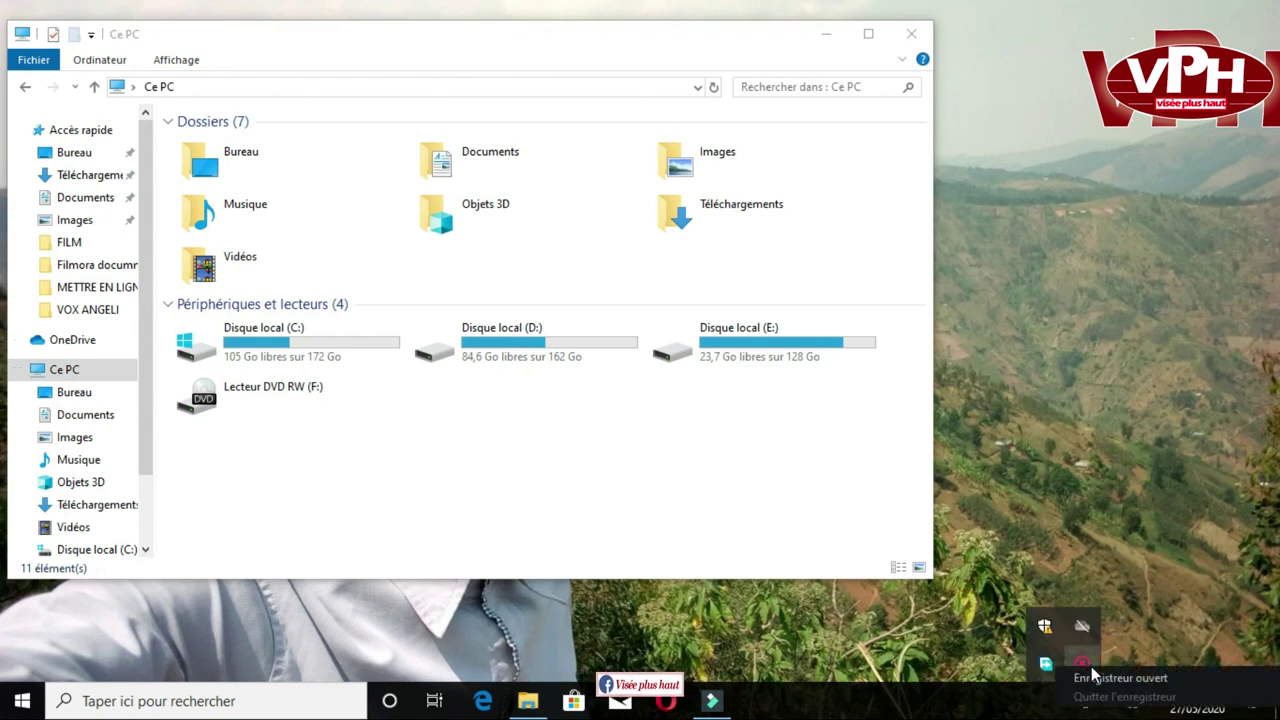
click(1097, 675)
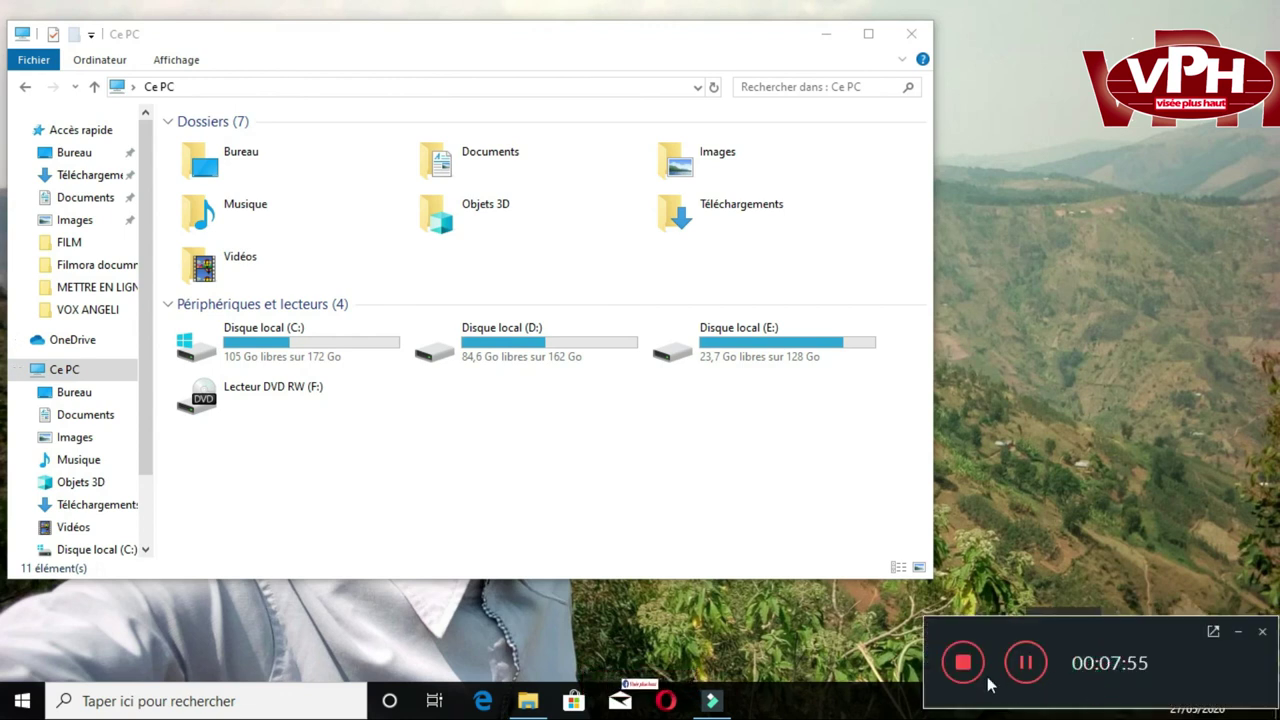